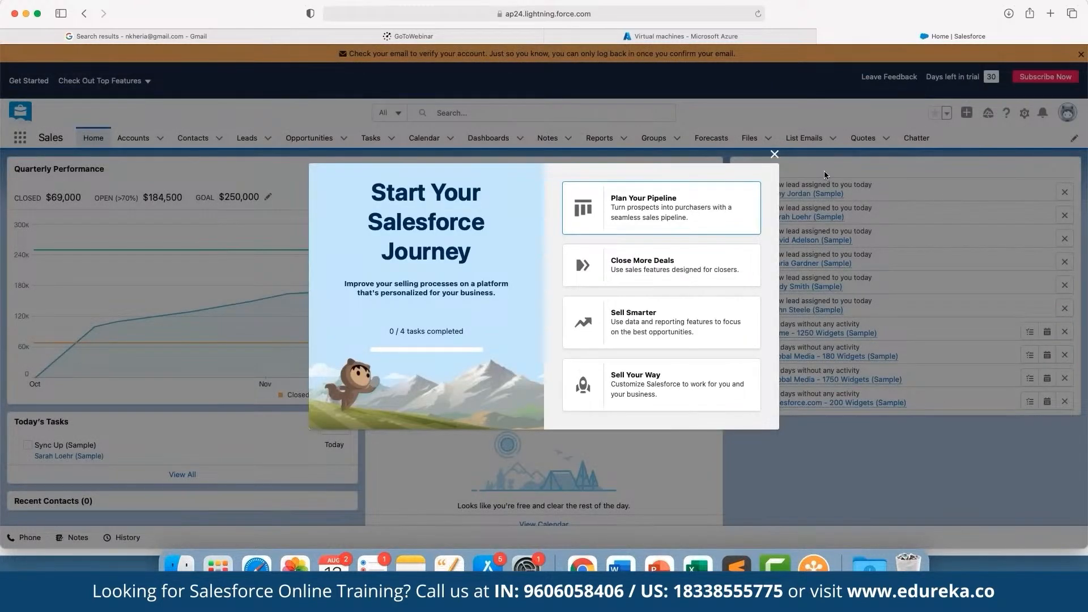
Step: Dismiss the Start Your Salesforce Journey welcome window and open the Accounts list
left_click(774, 154)
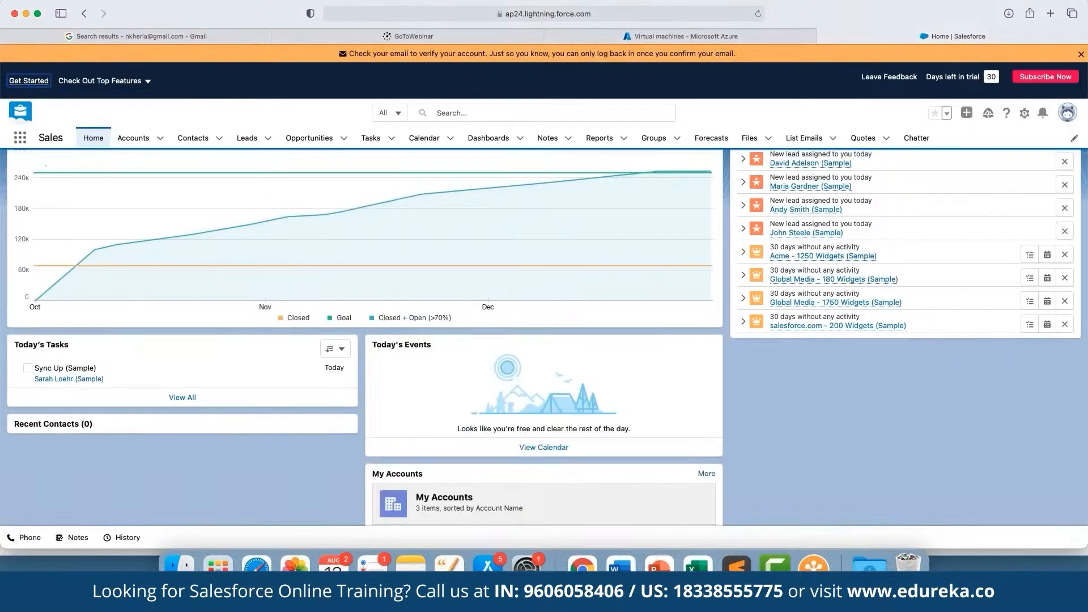
scroll(325, 262, "up", 3)
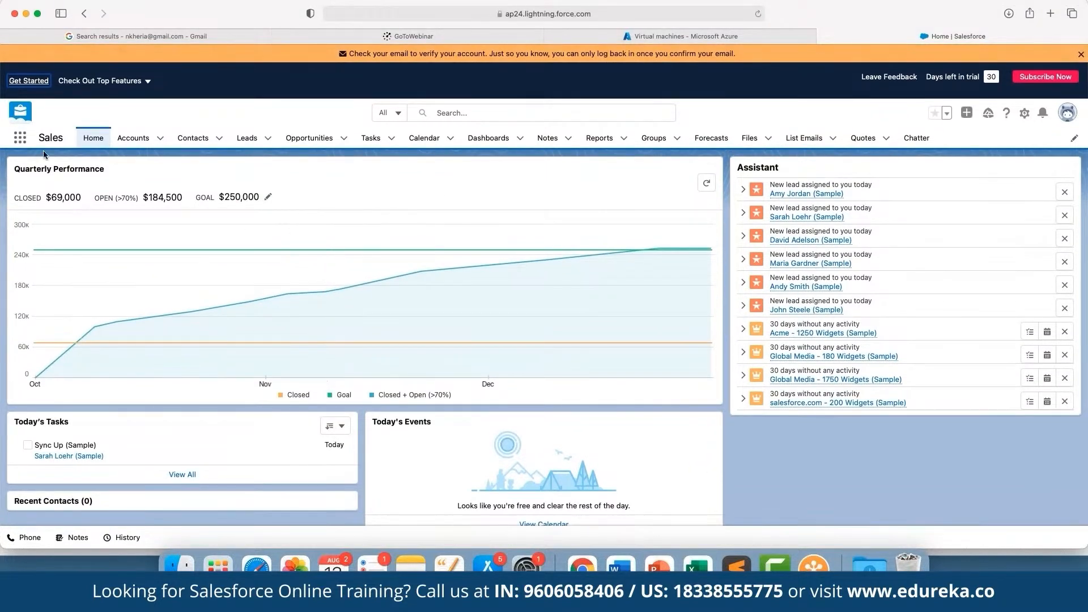
left_click(133, 137)
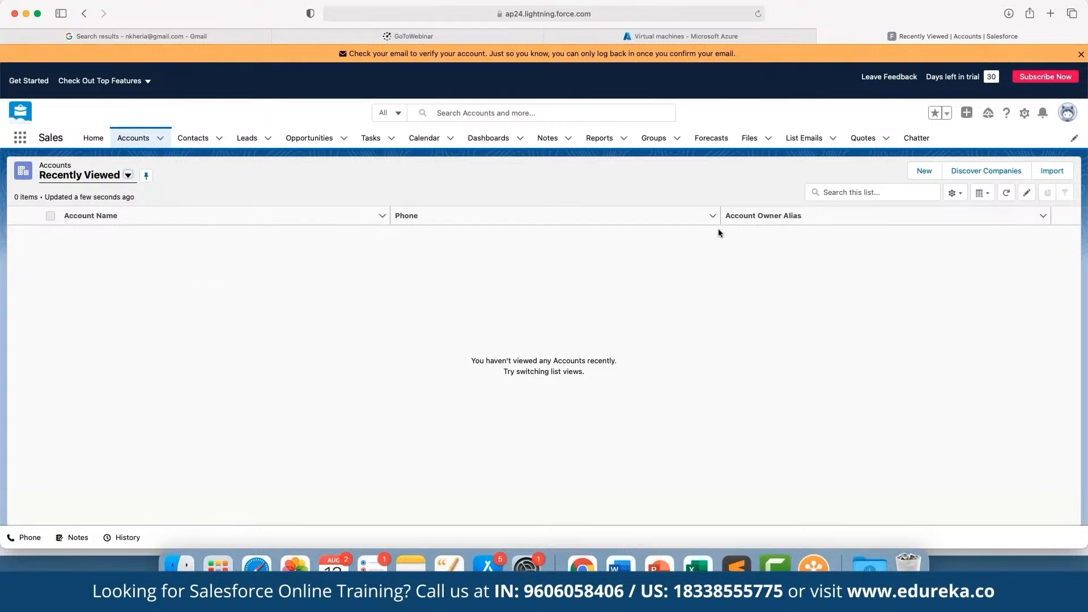
Step: Open the data import wizard for Accounts and Contacts, choose to add new records, and close the Go Mobile pop-up
left_click(1058, 173)
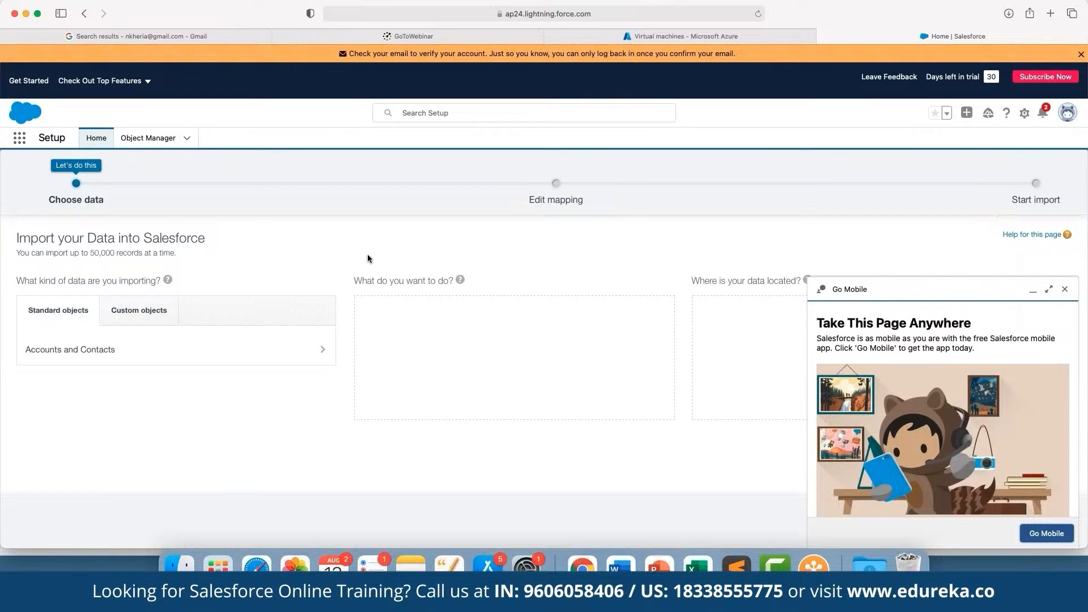
left_click(222, 352)
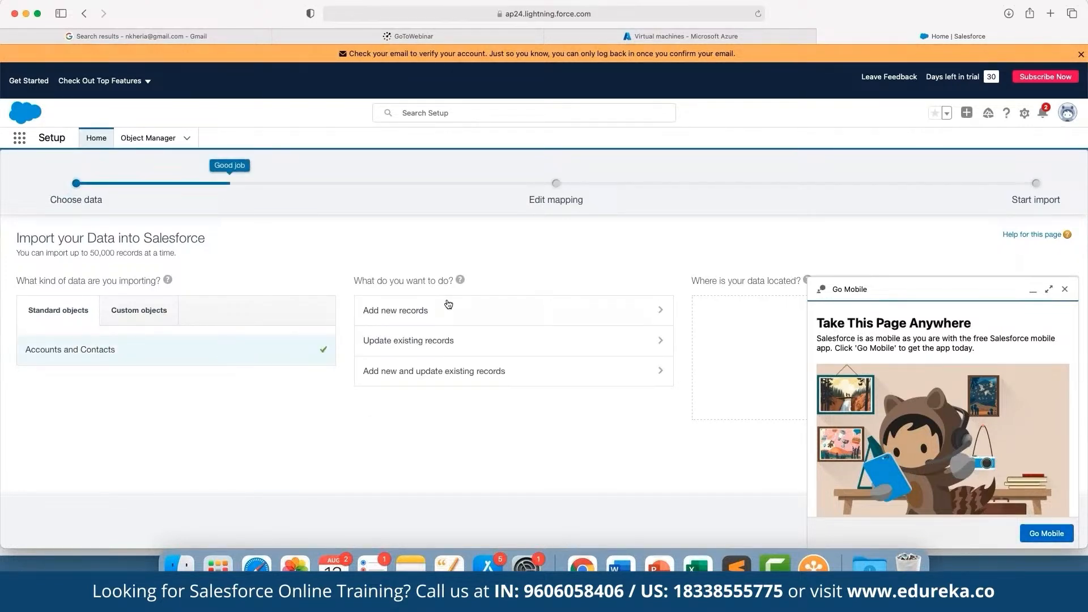
left_click(480, 308)
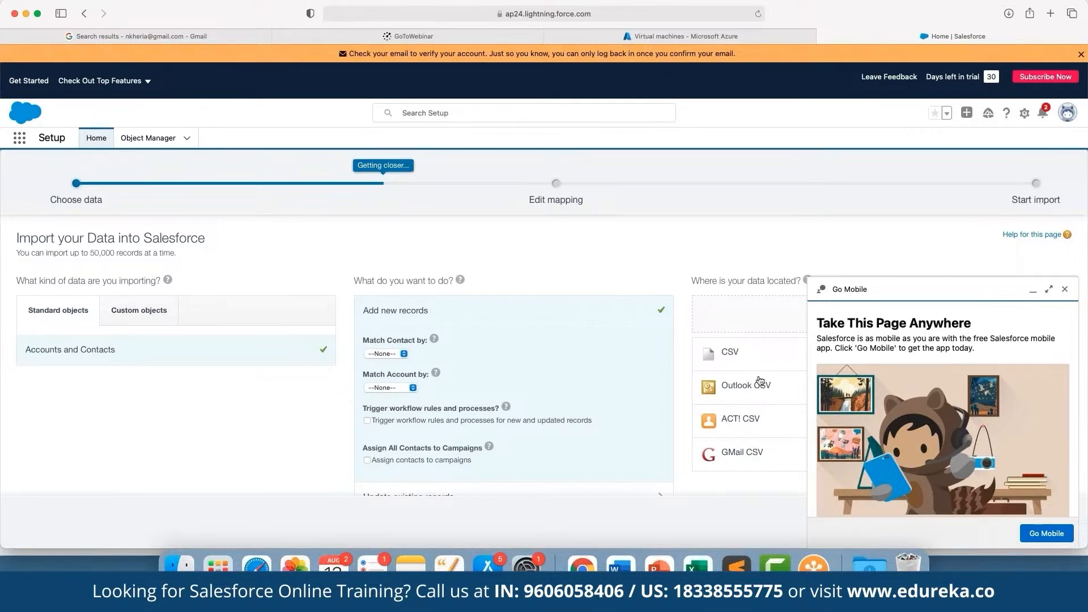
left_click(1071, 290)
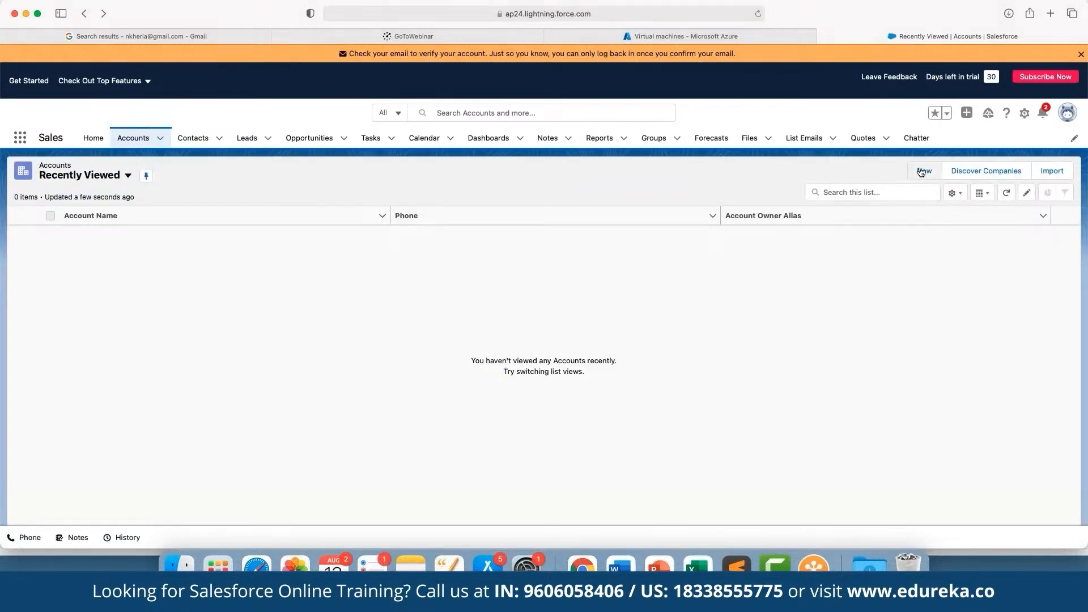
Step: Start a new account, enter the account name and pick the suggested matching company so its website is filled in
left_click(924, 172)
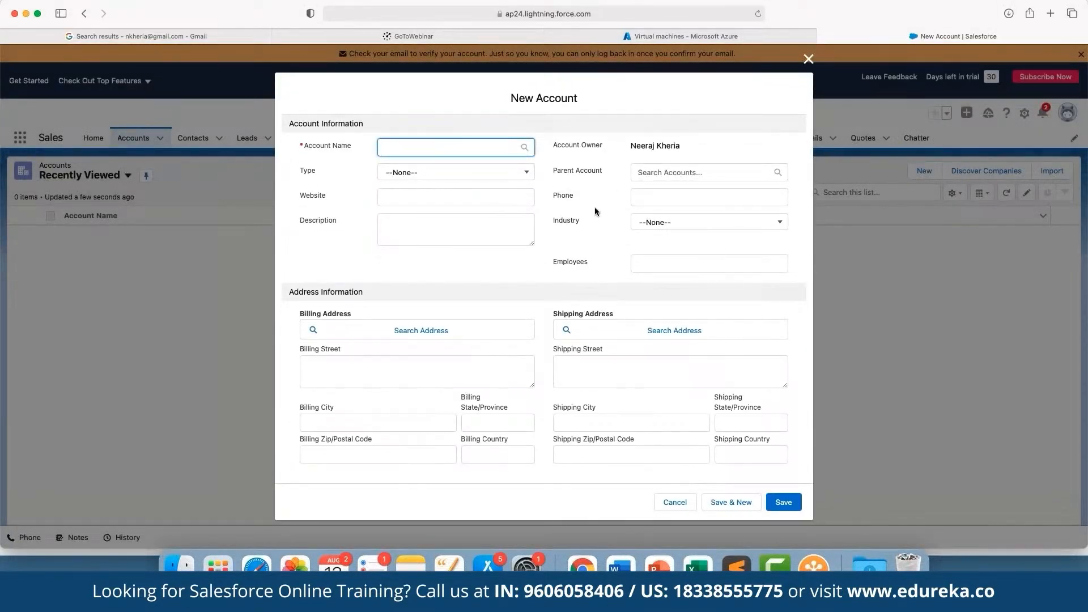
type("John Doe")
key("Tab")
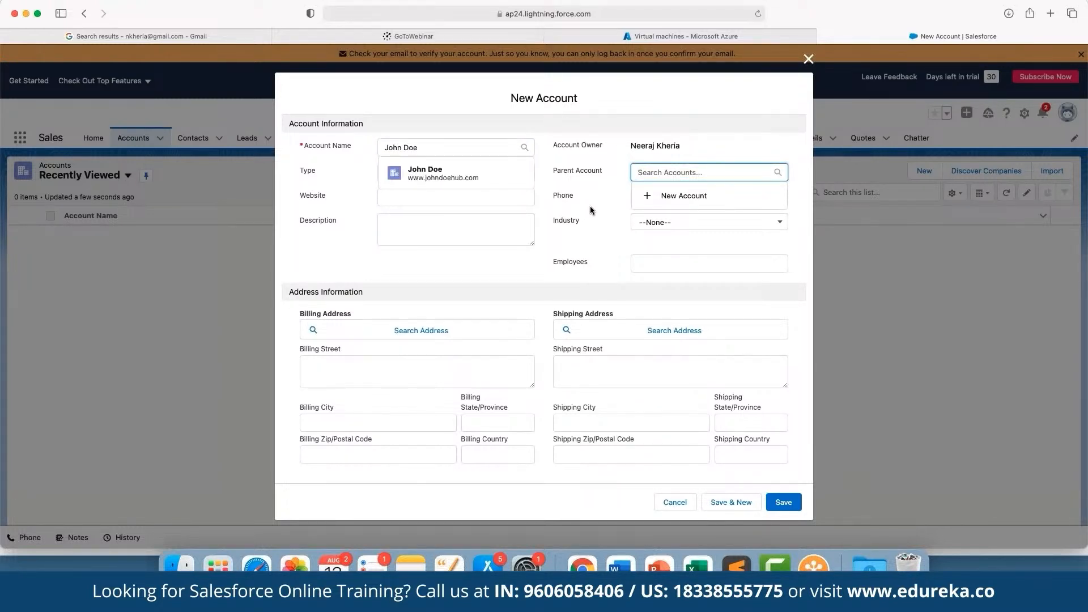
key("Tab")
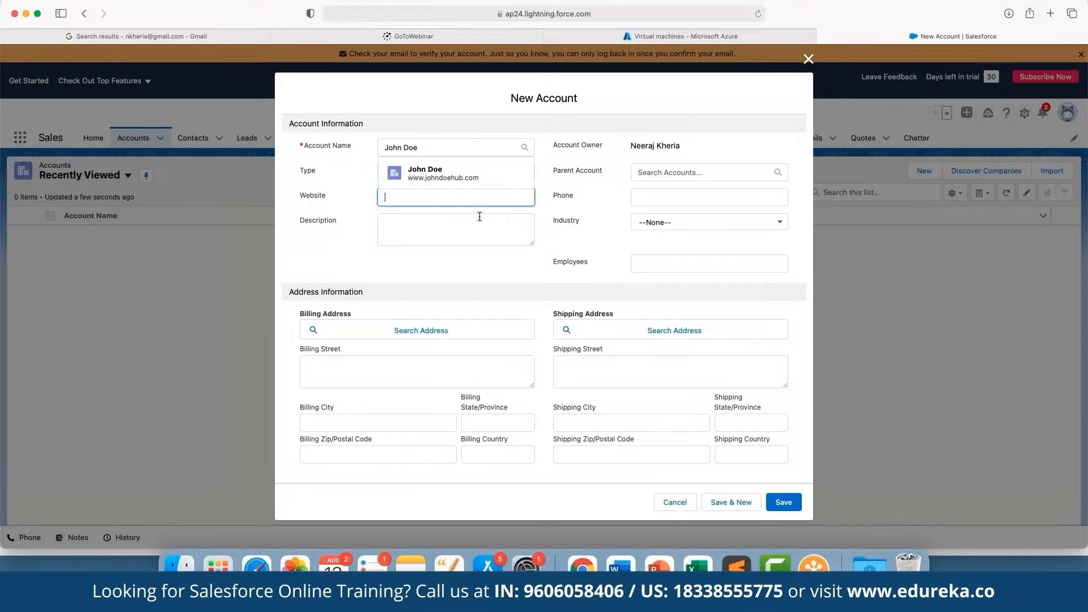
left_click(446, 180)
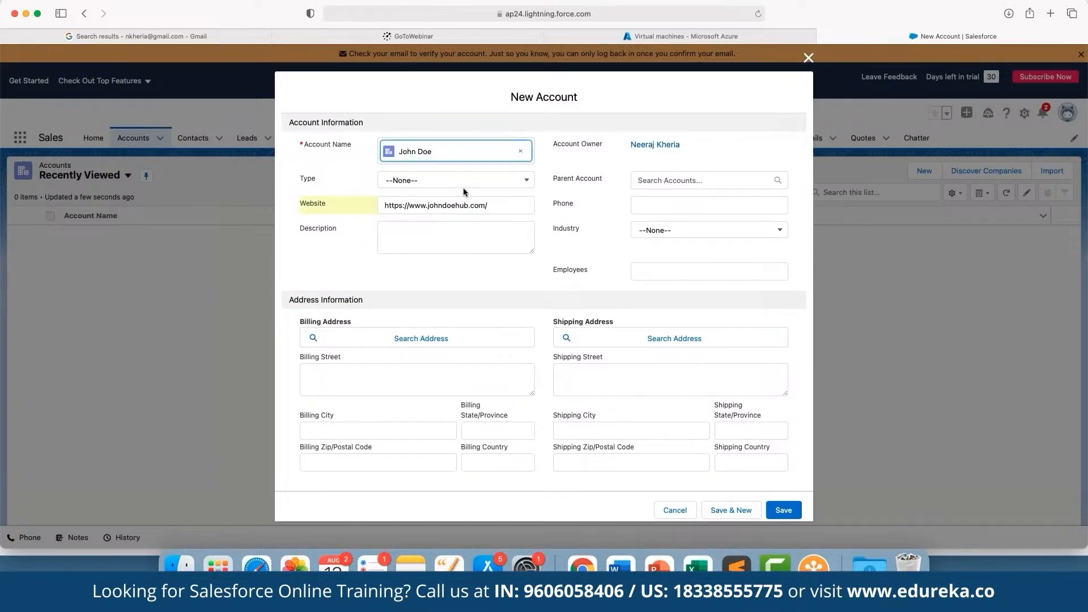
Step: Set the new account's type to Customer and its industry to Energy, and save the account
left_click(464, 186)
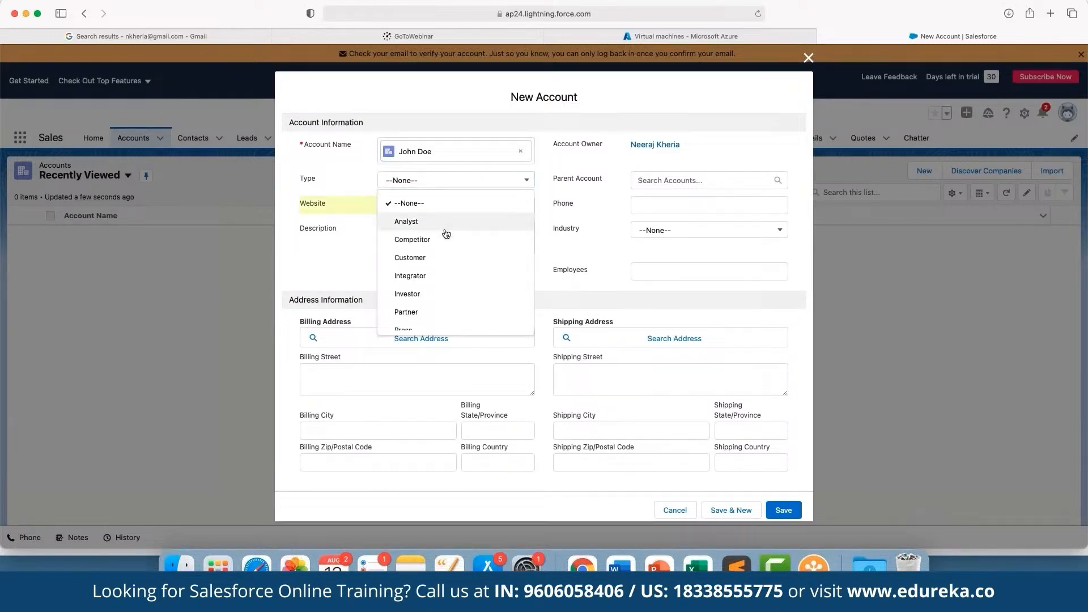
left_click(442, 258)
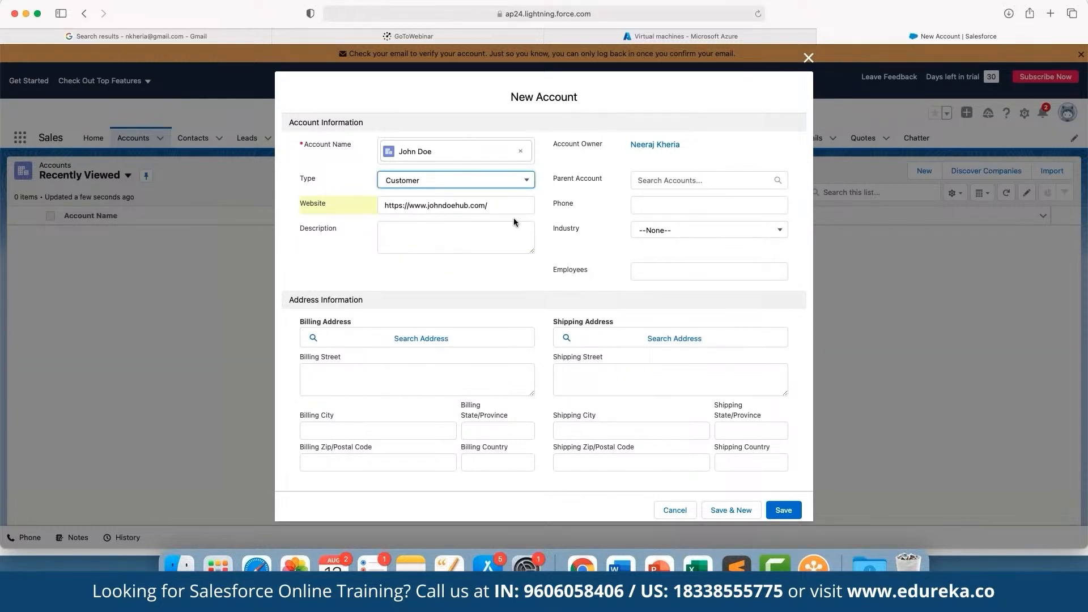
left_click(679, 235)
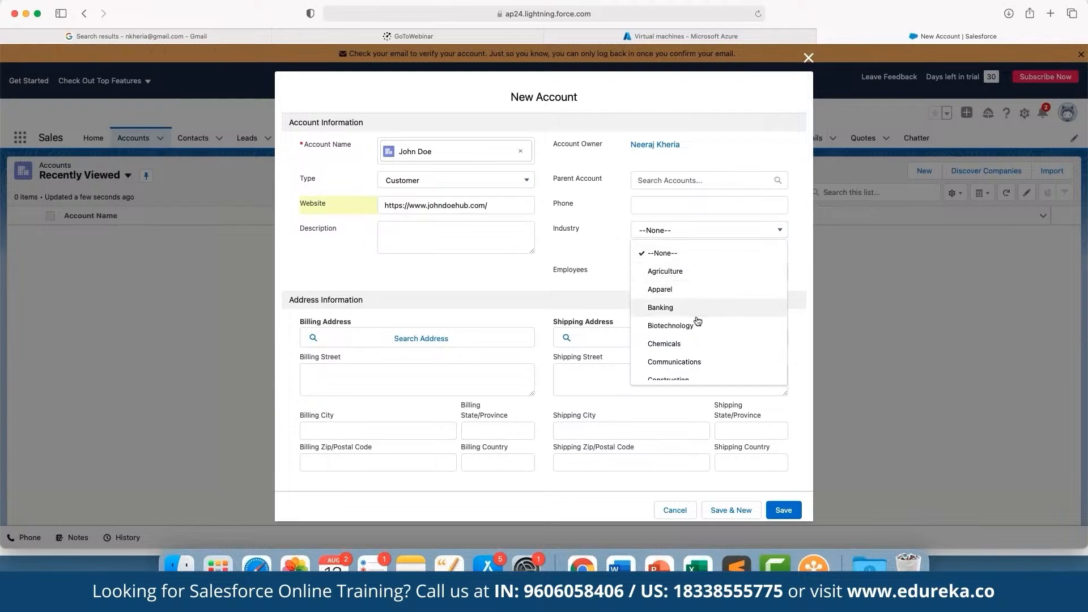
scroll(692, 358, "down", 5)
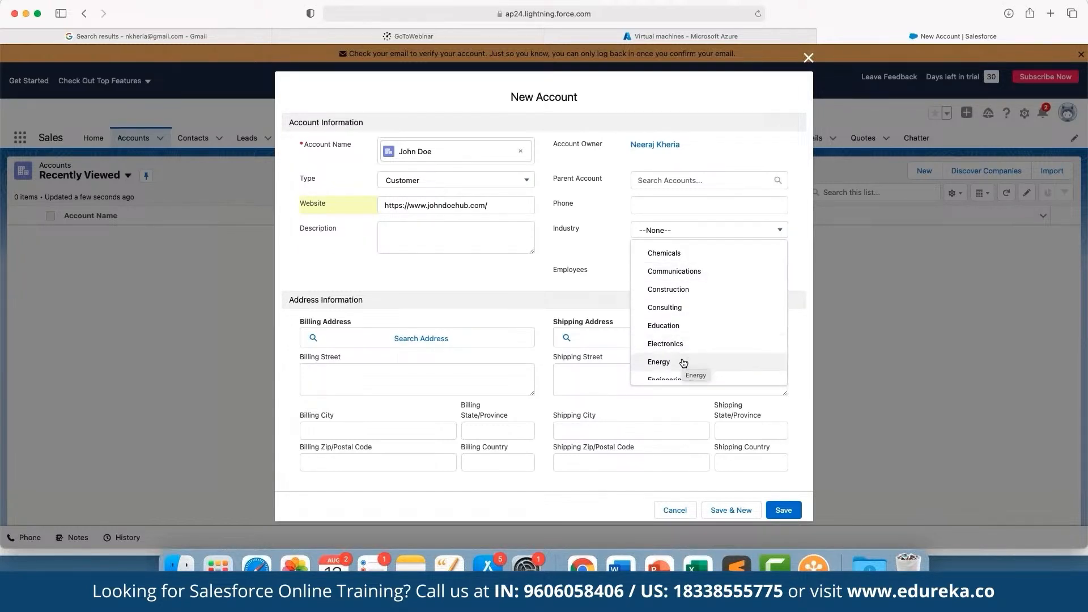
left_click(682, 362)
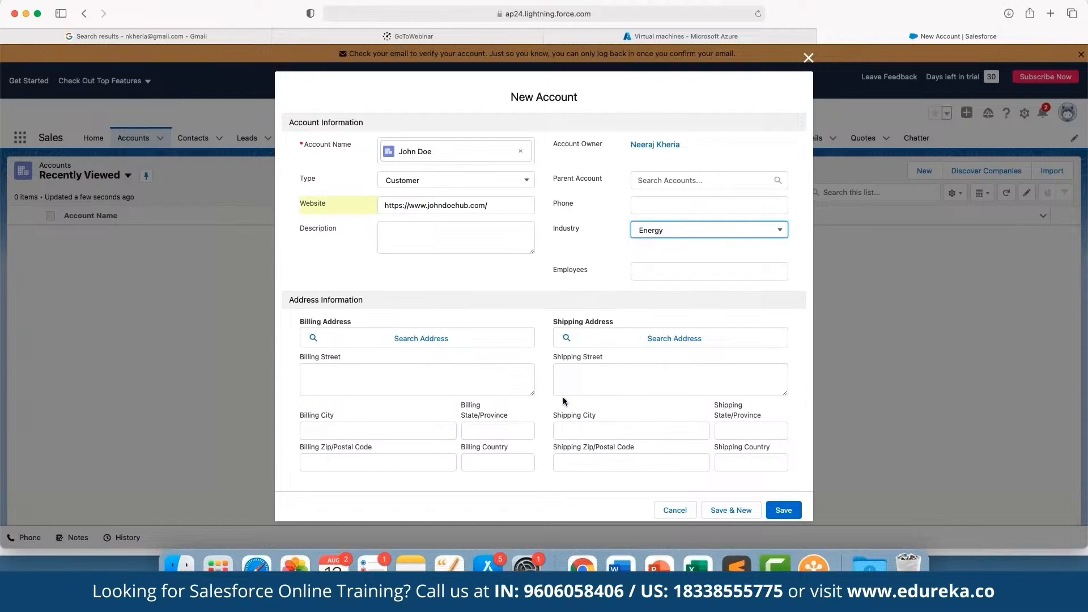
left_click(780, 511)
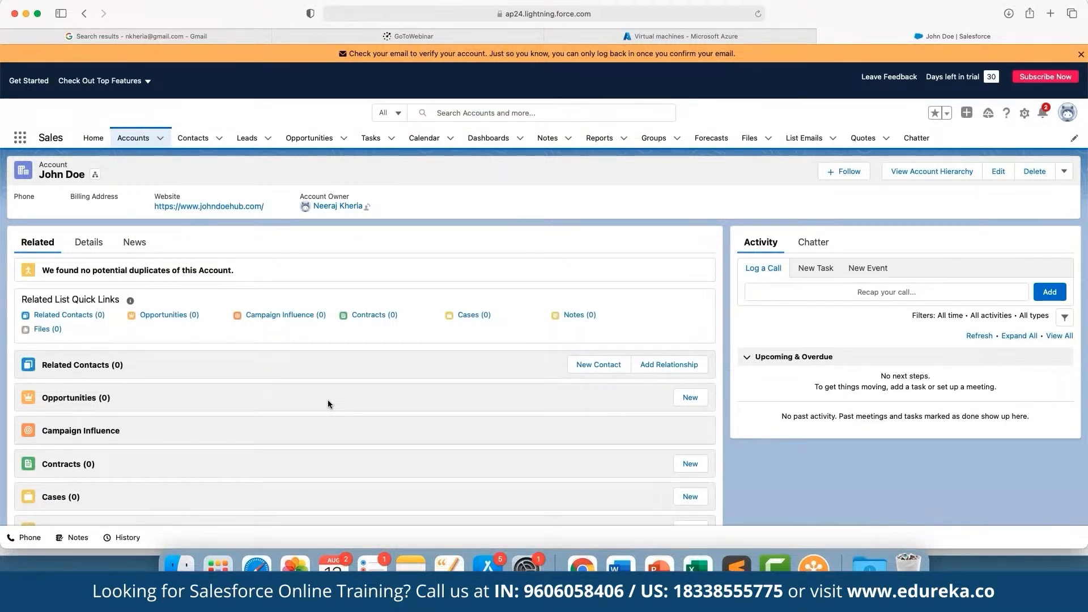
Step: Start a new opportunity from the account's related lists and name it "Upsell of new Service"
scroll(328, 399, "down", 2)
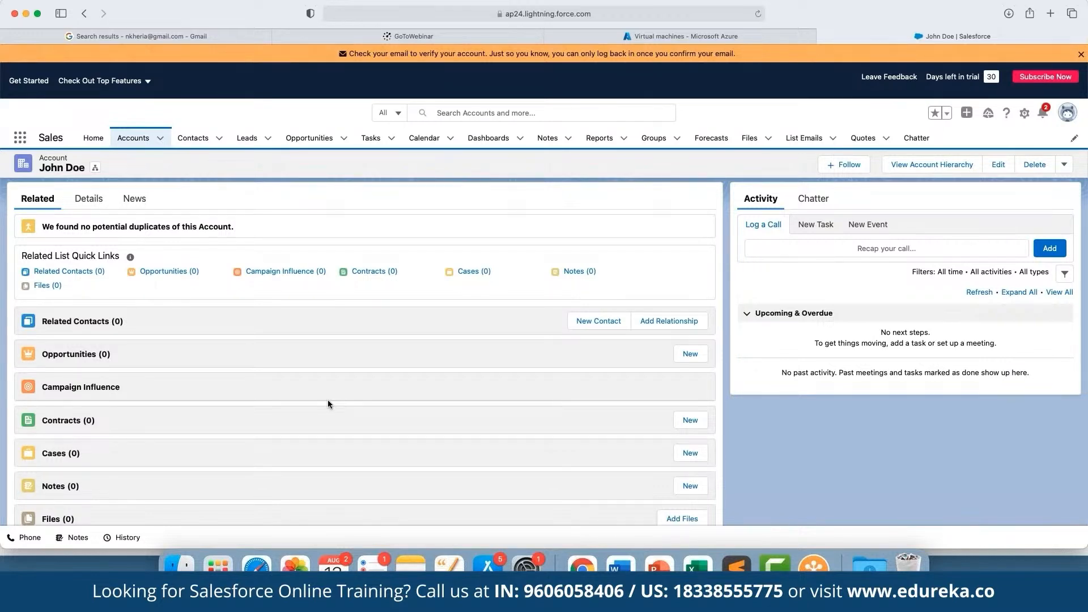
left_click(686, 354)
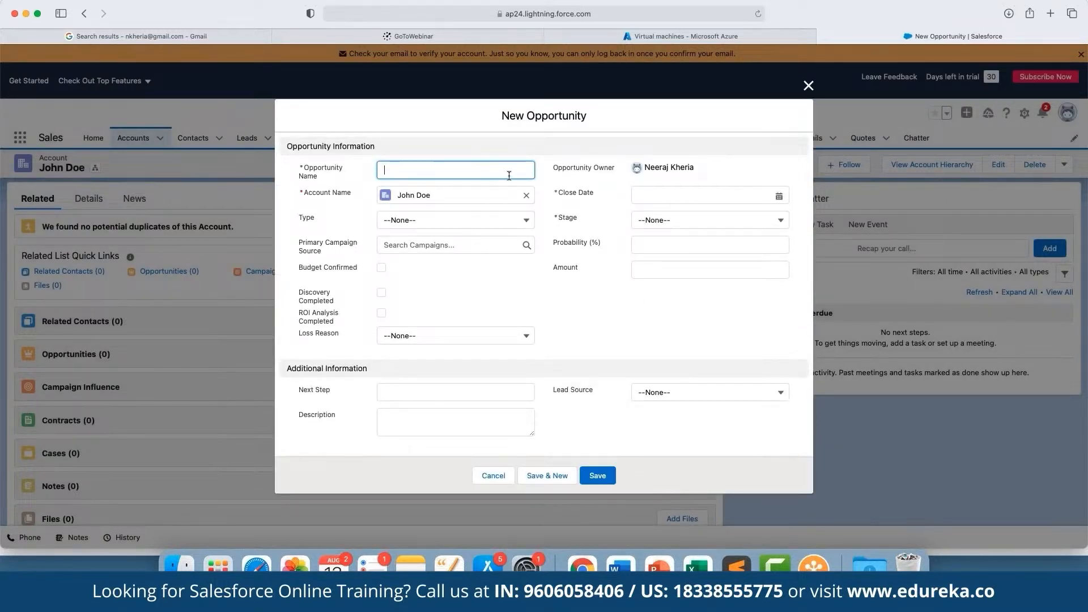
type("Upsell of new Service")
key("Tab")
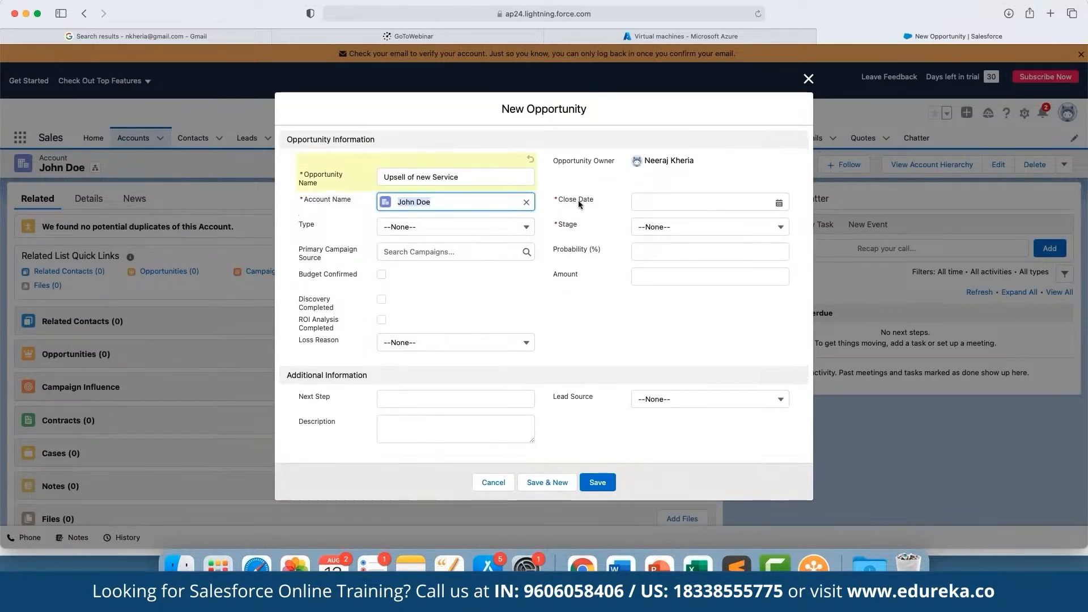
left_click(621, 191)
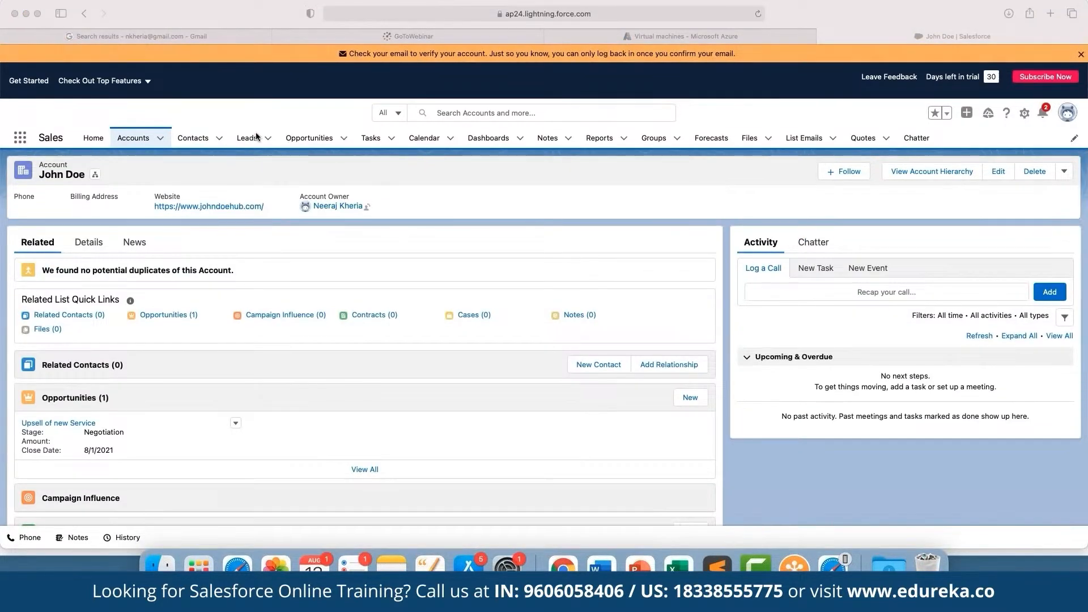
Step: Start a new lead, allow the site to use the current location, and set the lead status to Qualified
left_click(268, 141)
left_click(268, 140)
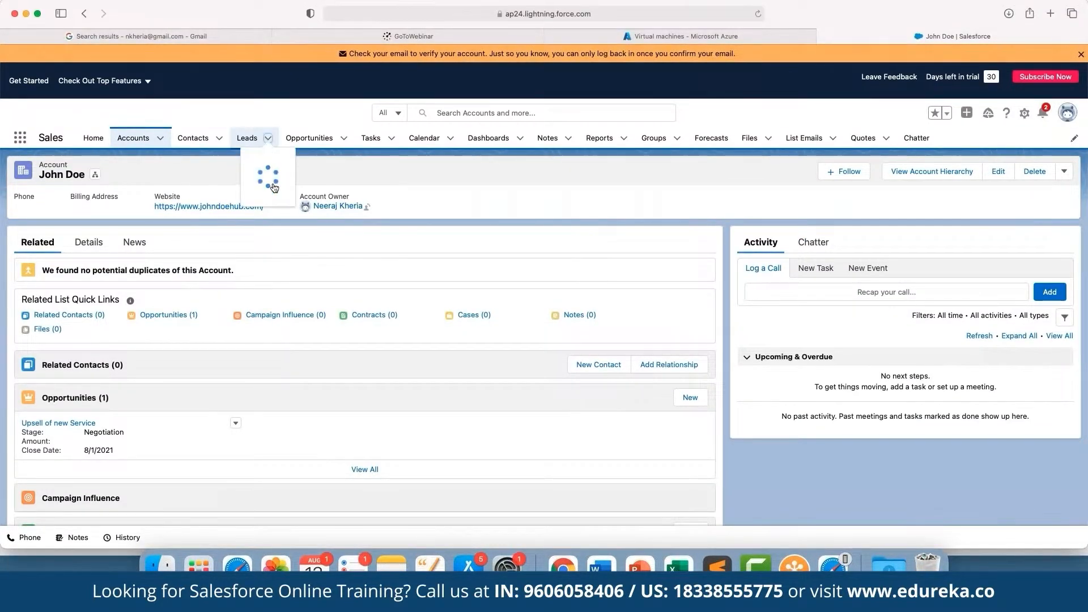
left_click(278, 159)
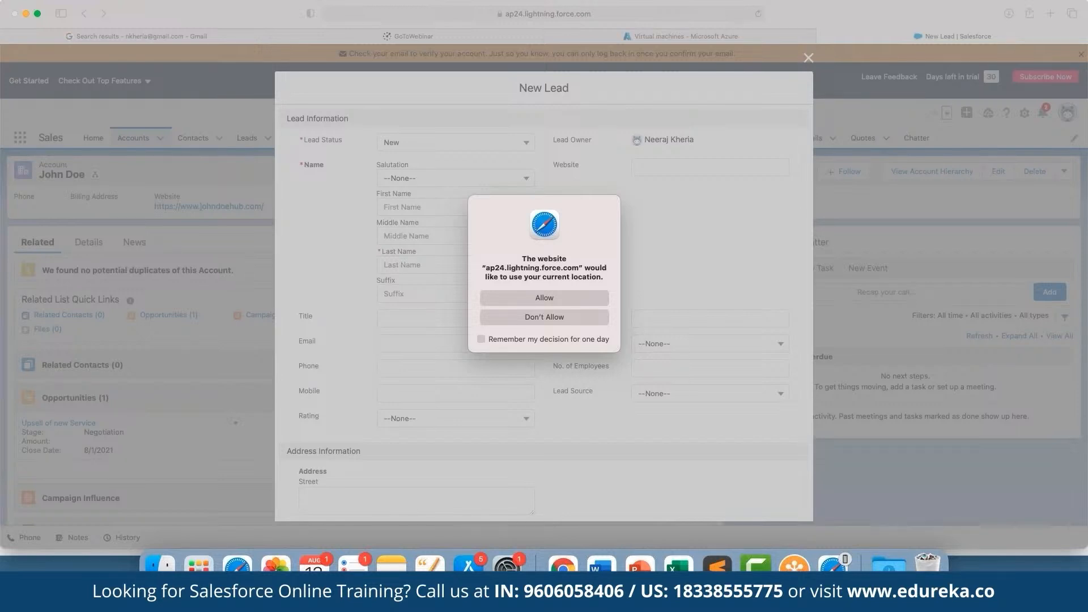
left_click(544, 298)
left_click(446, 142)
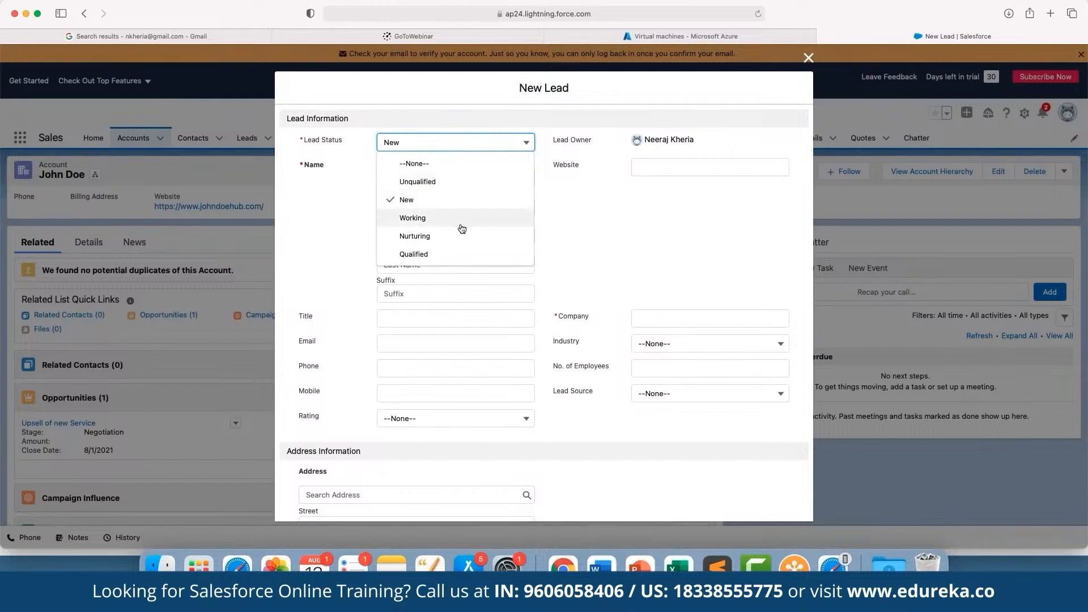
left_click(447, 256)
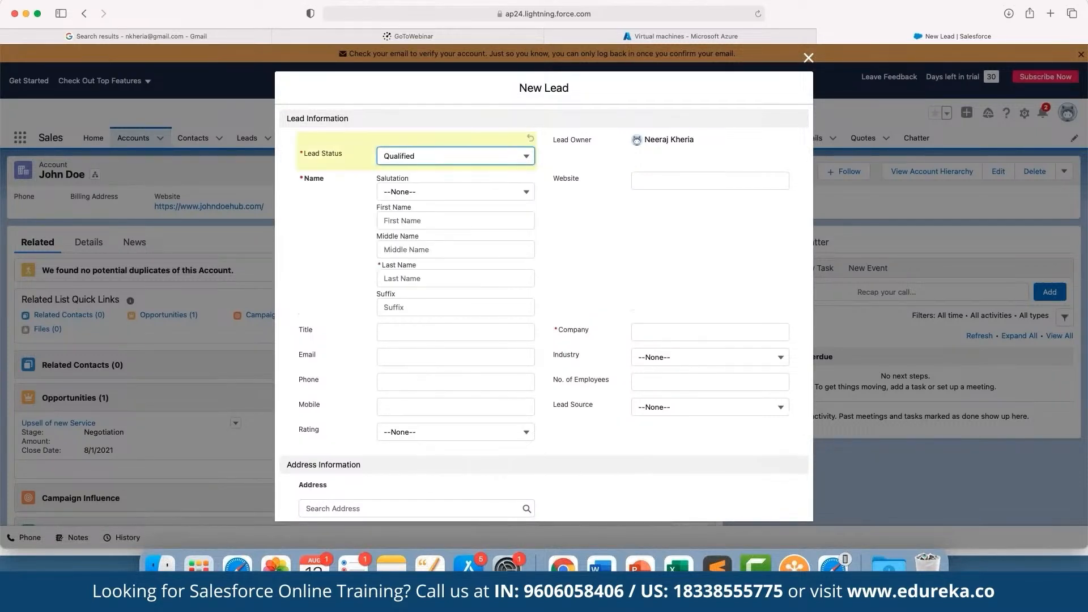
Step: Set the lead's salutation to Ms. and enter the lead's first and last name
left_click(475, 193)
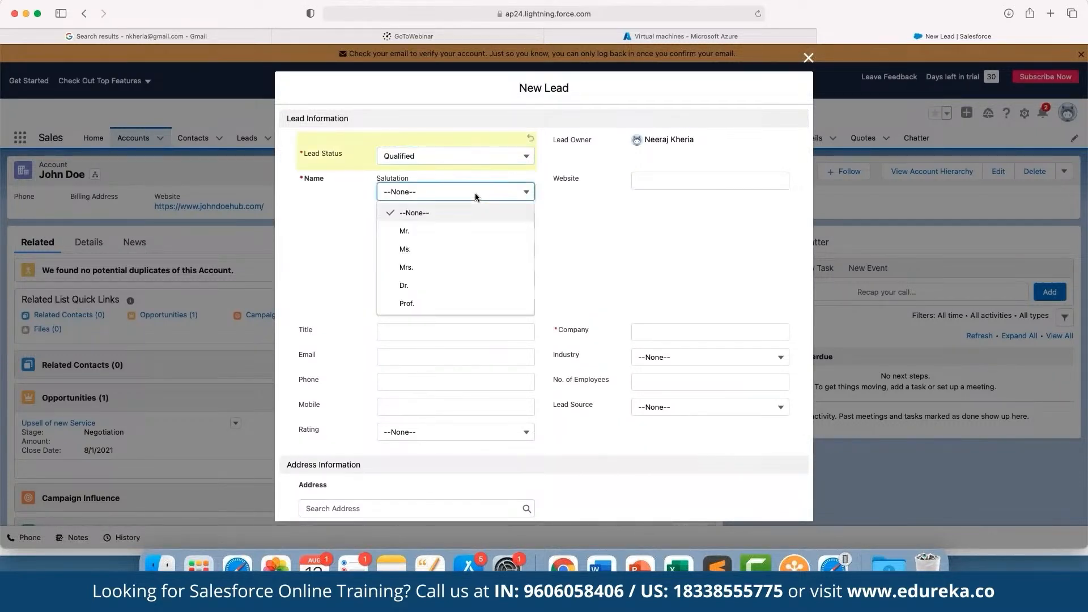
left_click(460, 249)
left_click(443, 218)
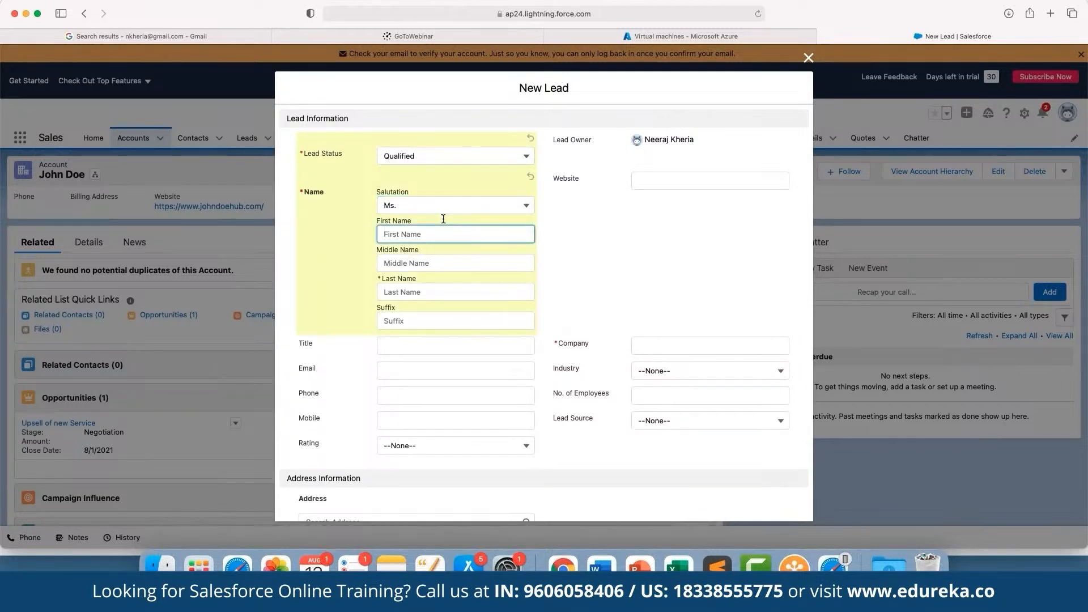
type("Jane")
key("Tab")
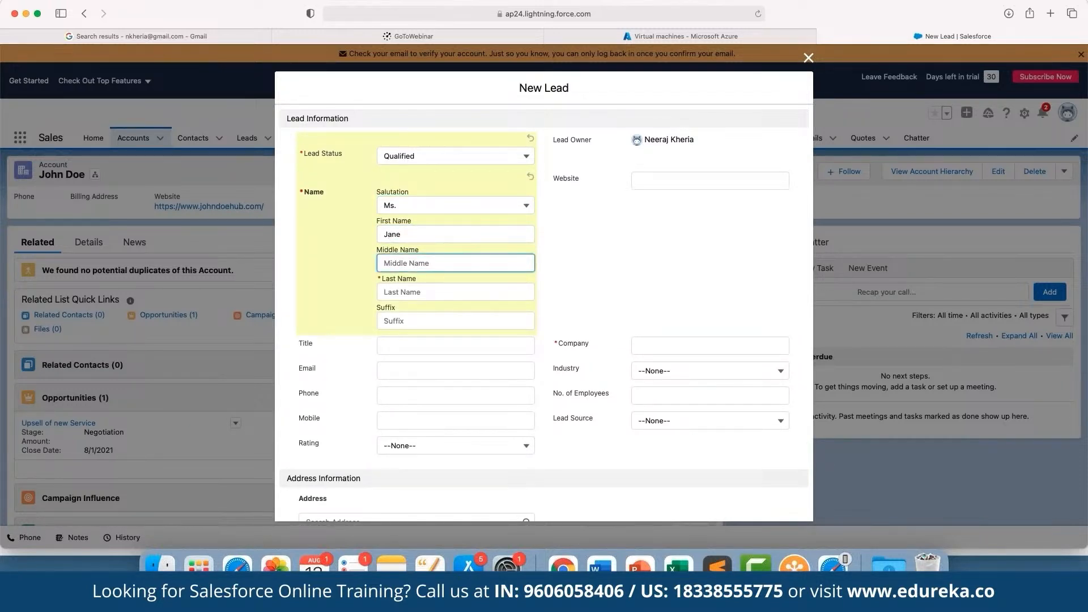
key("Tab")
type("Doe")
key("Tab")
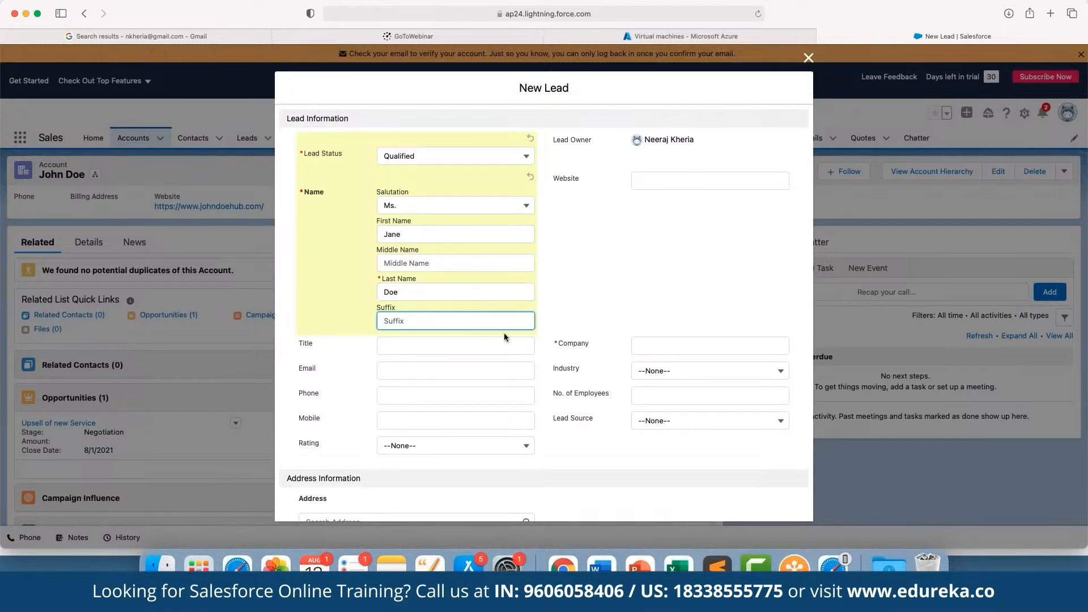
Step: Set the new lead's rating to Hot
scroll(505, 333, "down", 3)
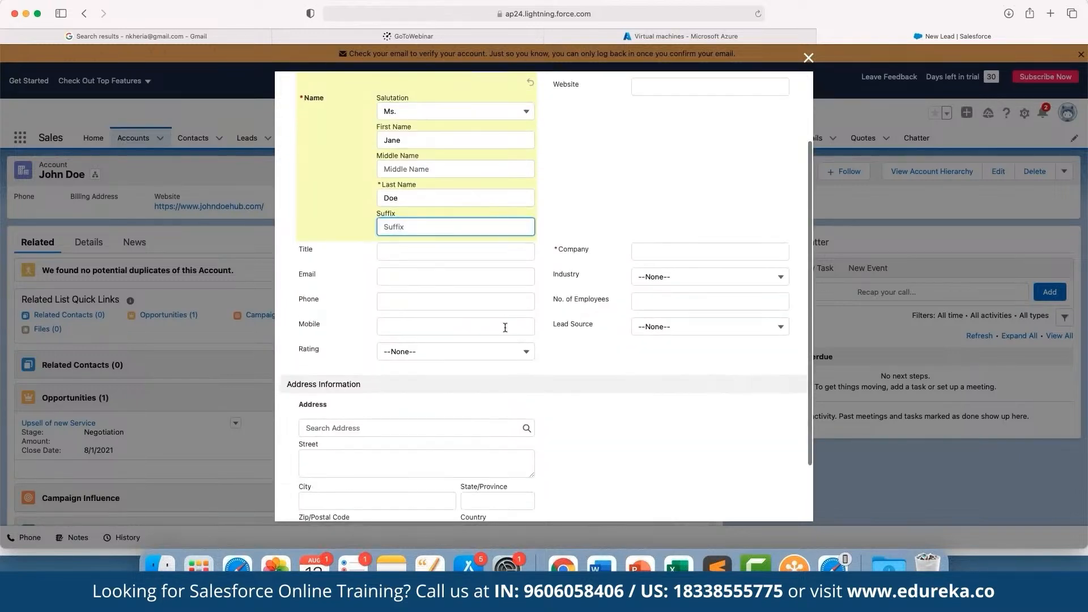
scroll(471, 320, "down", 2)
left_click(453, 308)
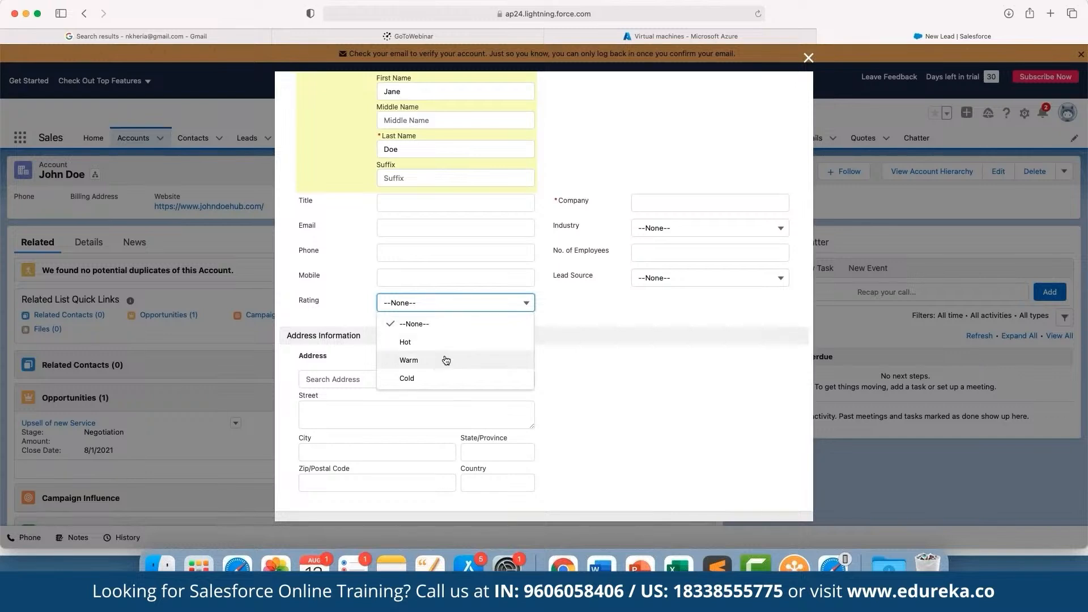
left_click(448, 344)
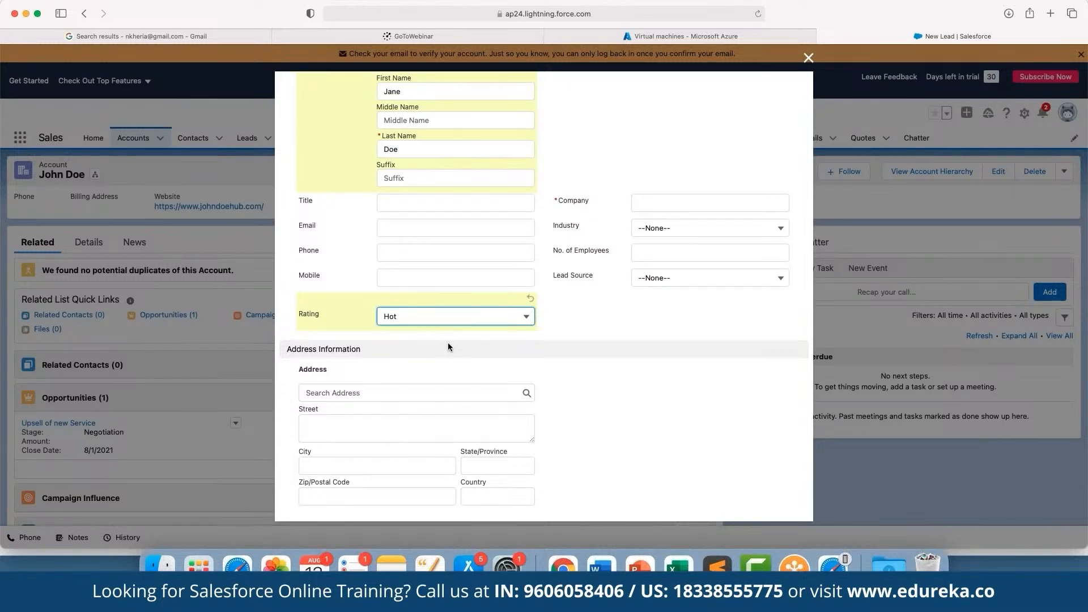
left_click(619, 352)
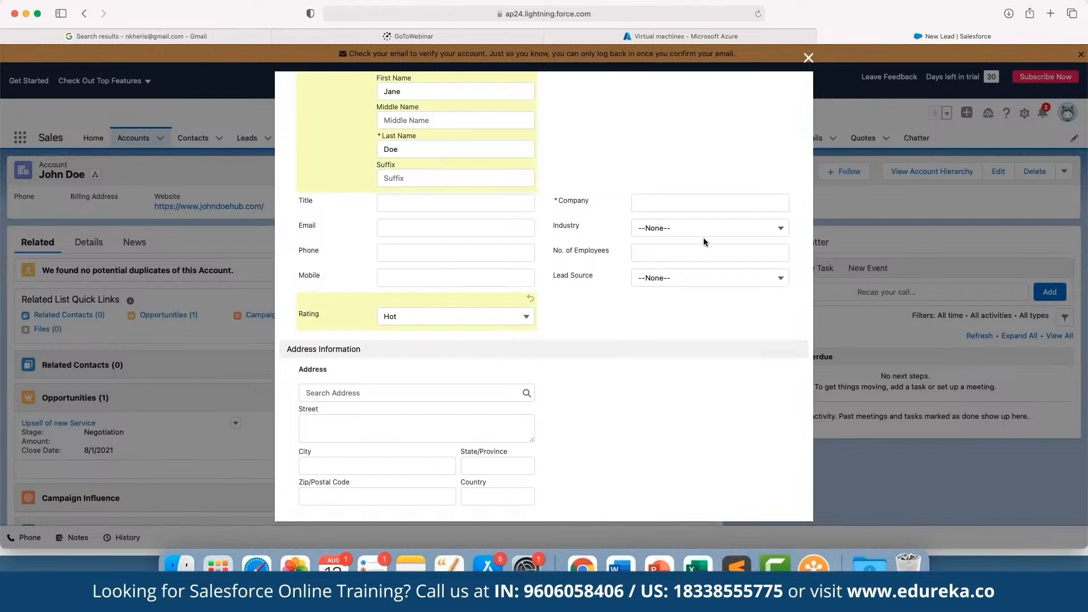
Step: Enter ABC as the lead's company and save the lead
left_click(680, 204)
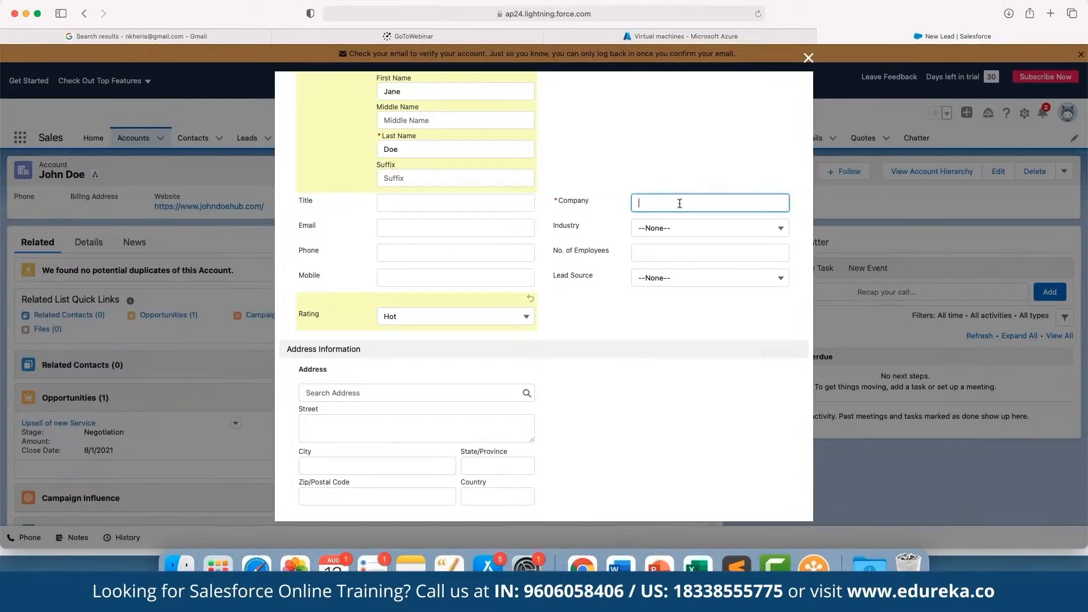
type("ABC")
scroll(672, 335, "down", 2)
left_click(672, 337)
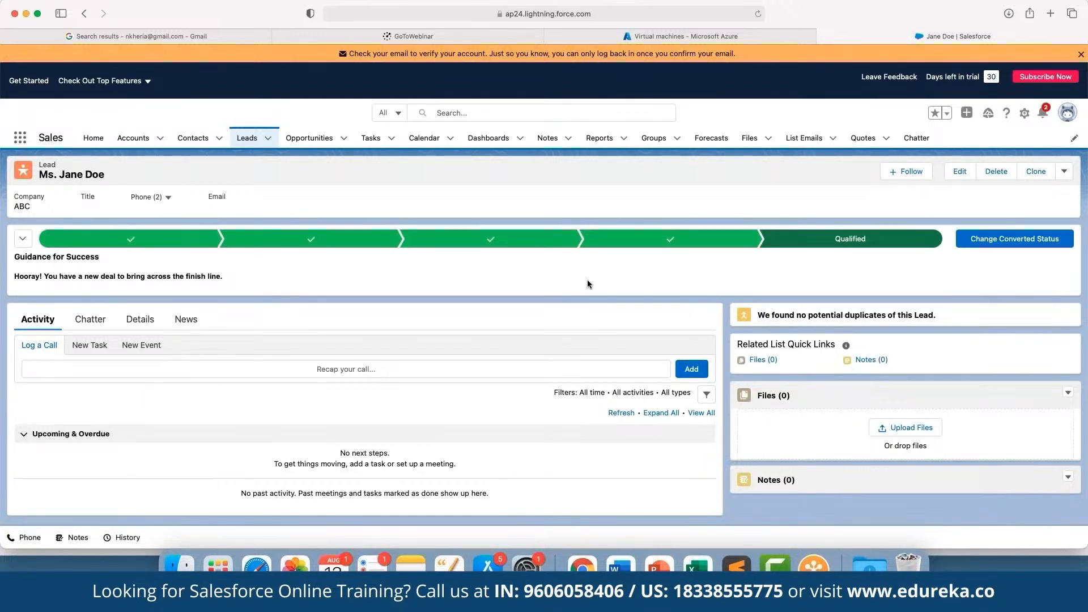
Step: Open the Opportunities list and sort the recently viewed records by account name
left_click(335, 139)
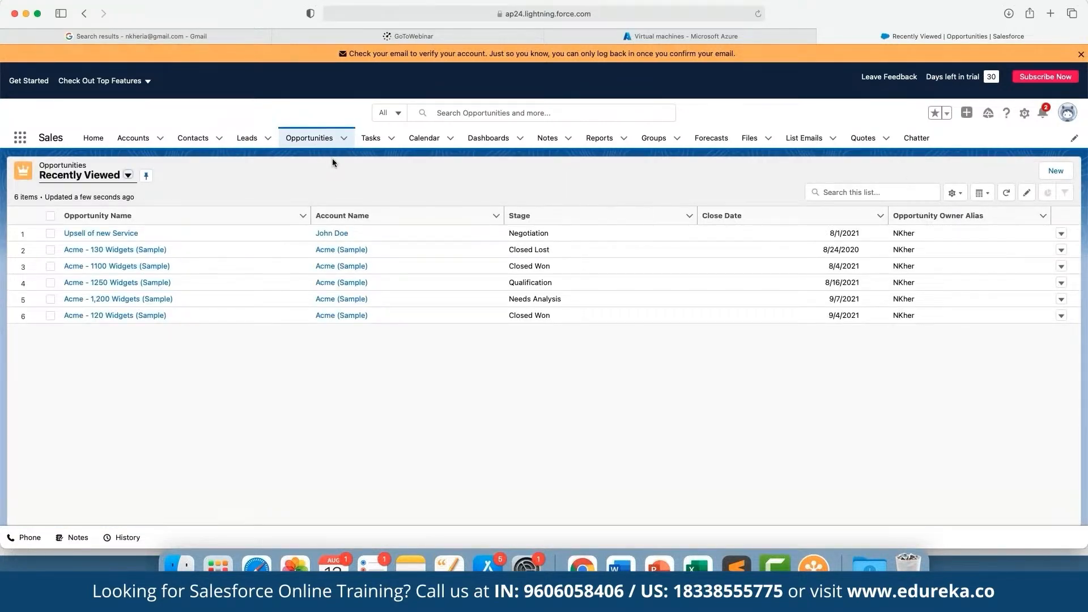
left_click(343, 215)
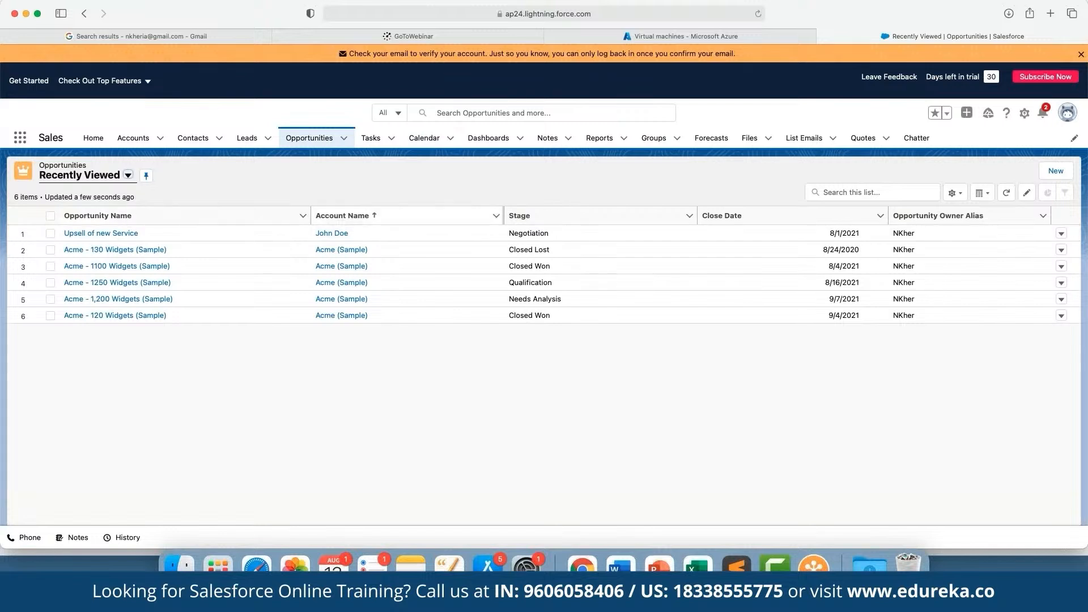